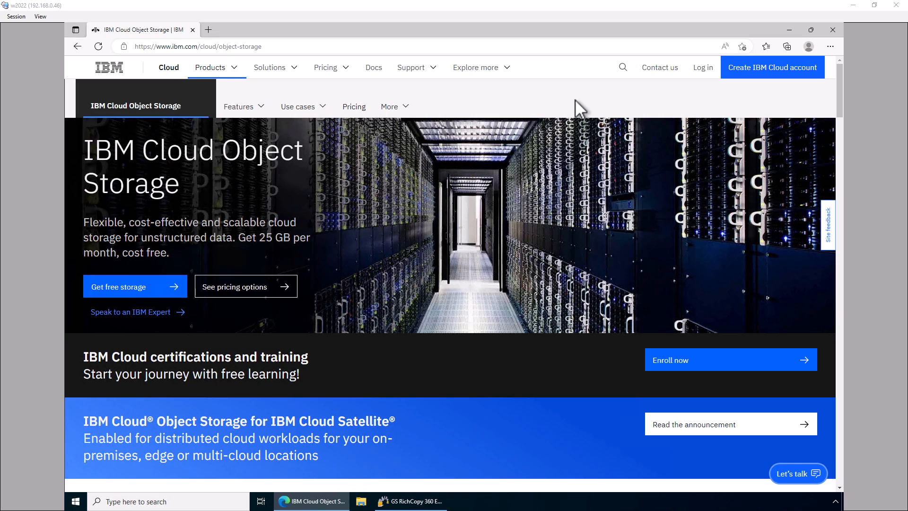
# - Switch to GS RichCopy 360 and create a new job manually, using the option for cloud storage, TCP Copy or advanced options
pyautogui.click(788, 31)
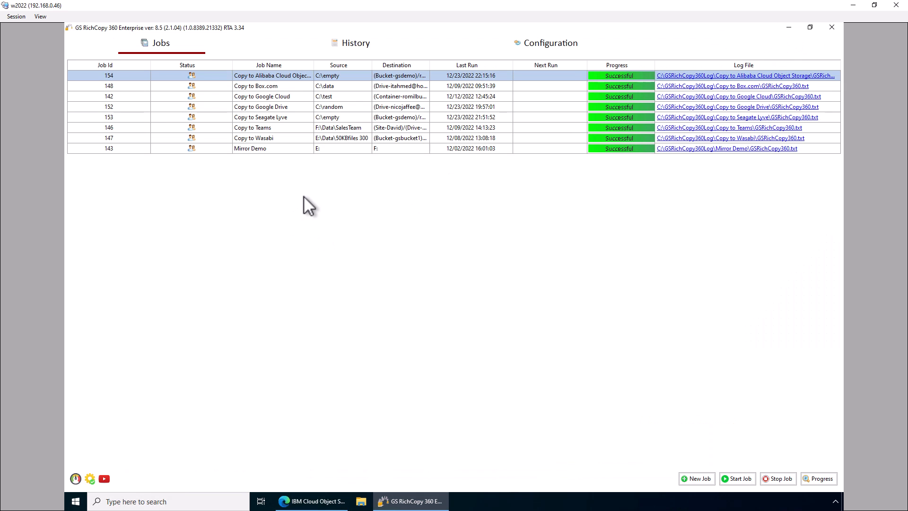
pyautogui.rightClick(284, 187)
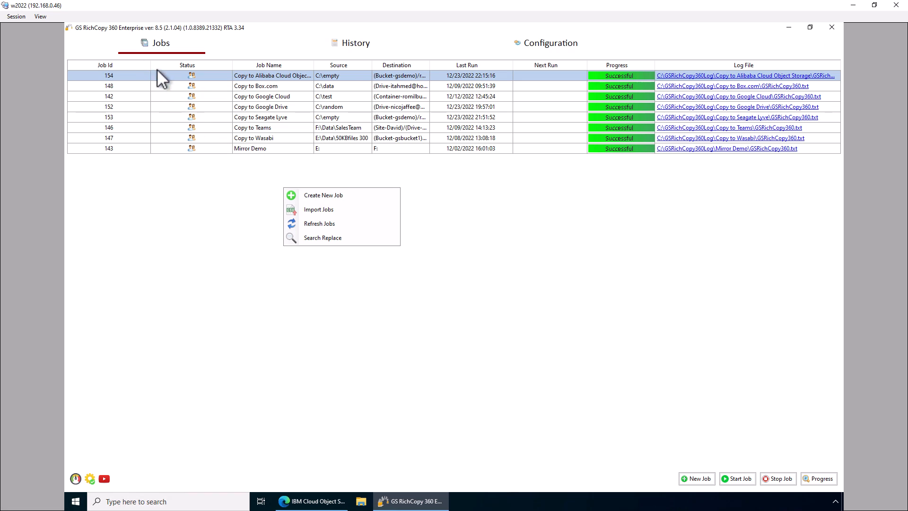
pyautogui.click(305, 195)
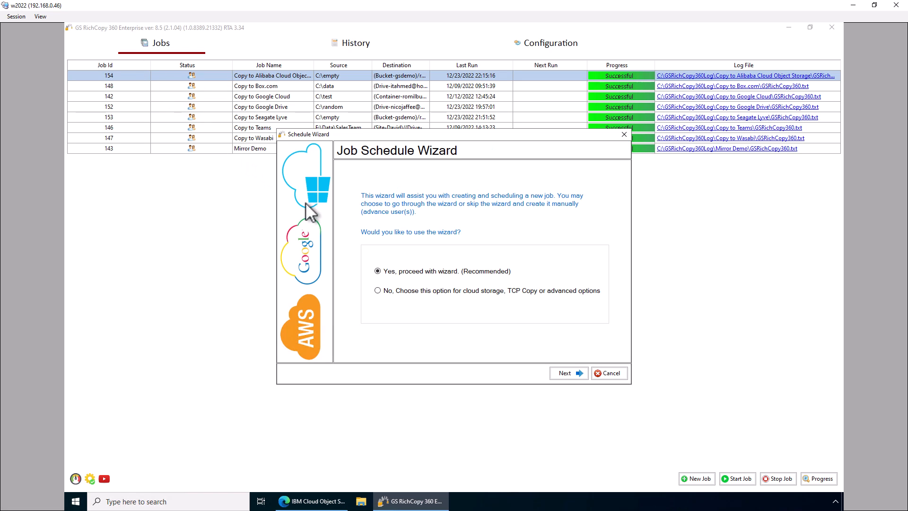
pyautogui.click(378, 290)
pyautogui.click(561, 368)
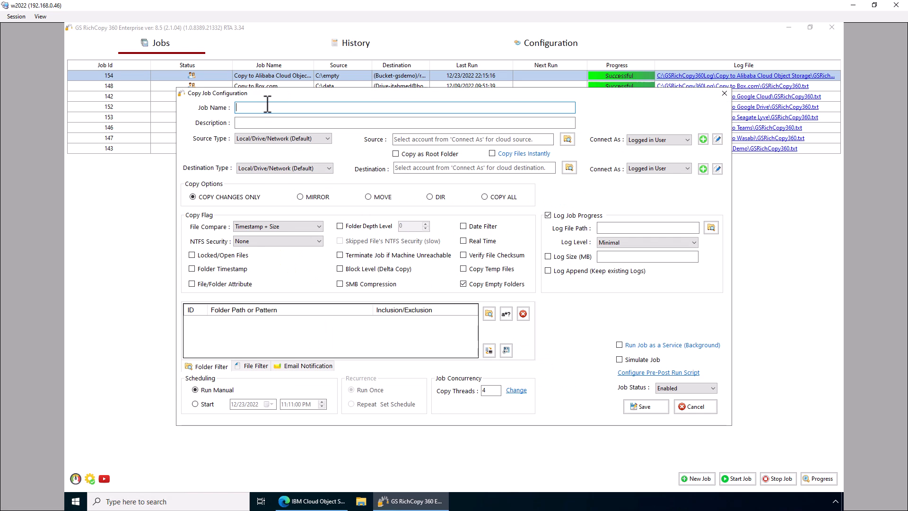
# - Name the job "Copy to IBM Object Storage" and keep Local/Drive/Network (Default) as its source type
pyautogui.write('Copy to ')
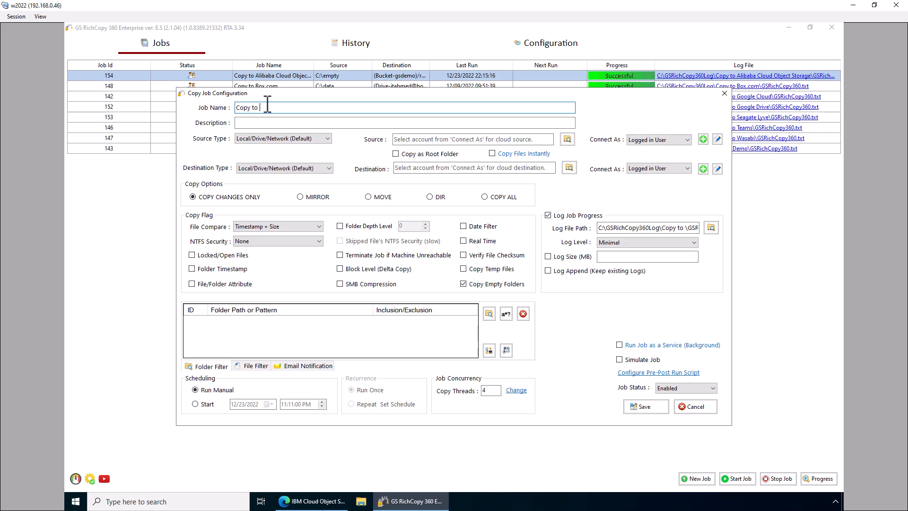
pyautogui.write('IBM Object Storage')
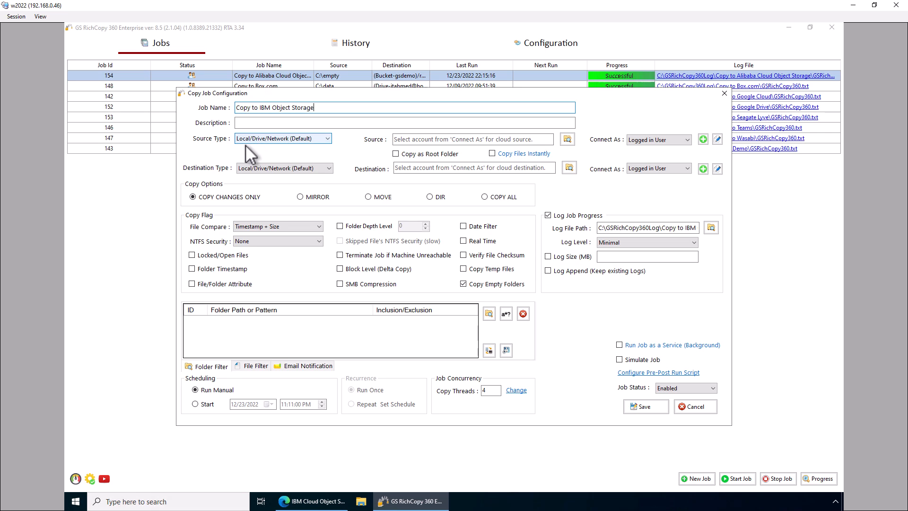
pyautogui.click(313, 139)
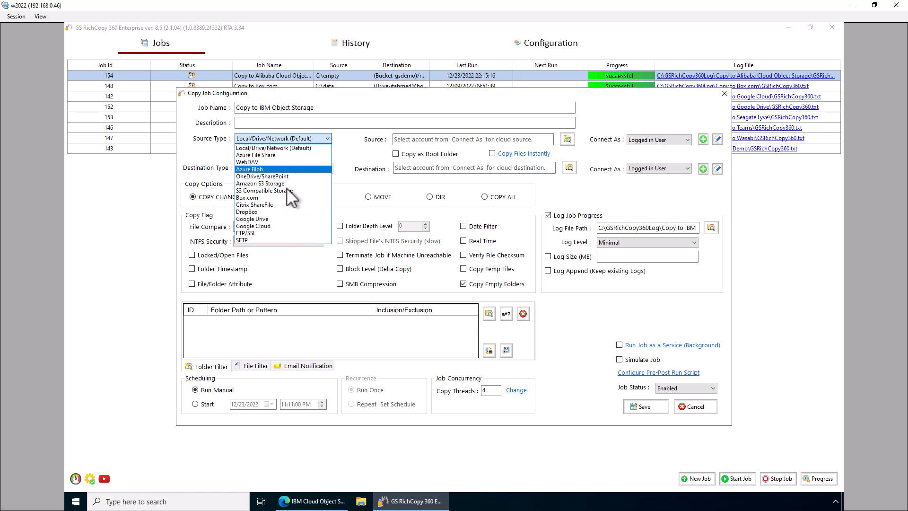
pyautogui.click(353, 142)
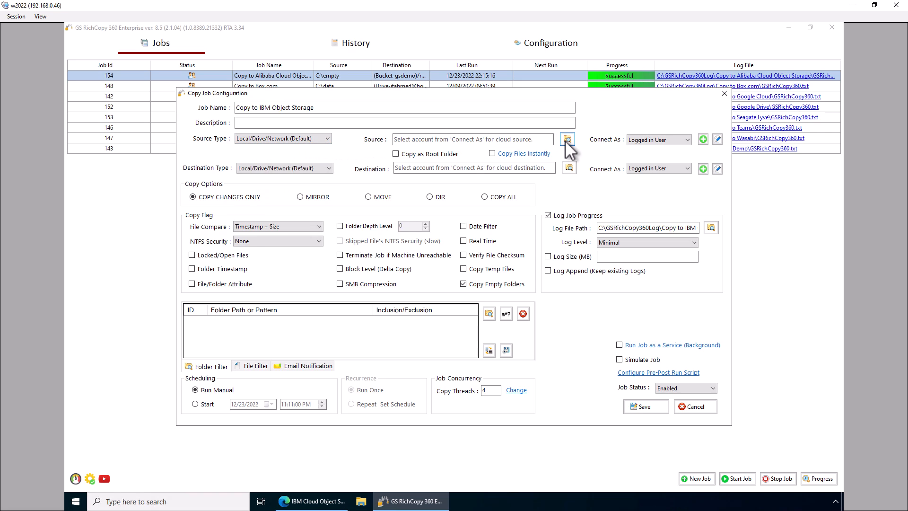
# - Choose the folder named random on Local Disk (C:) as the job's source
pyautogui.click(413, 139)
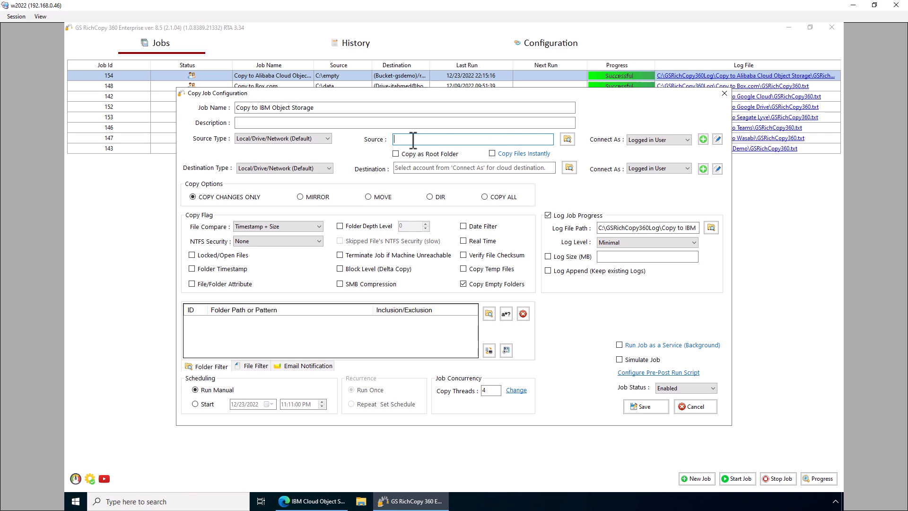
pyautogui.click(567, 140)
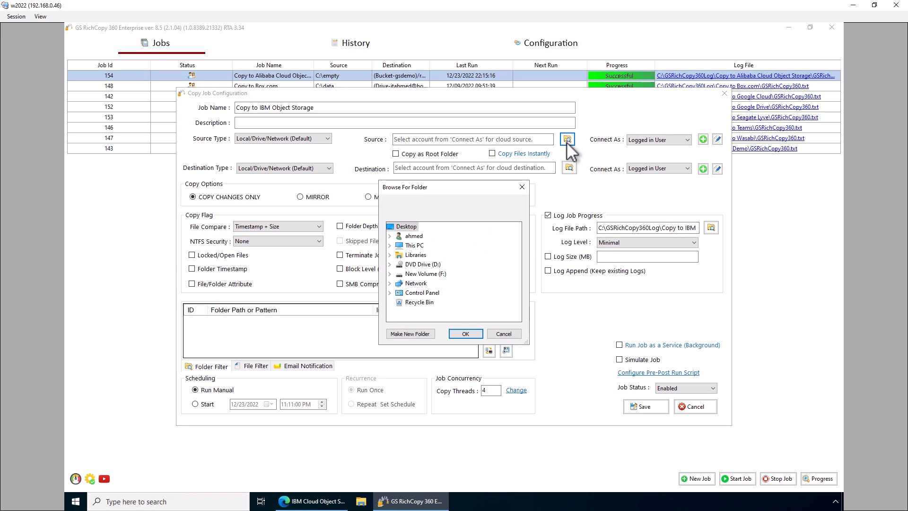
pyautogui.click(389, 246)
pyautogui.scroll(-3, 474, 271)
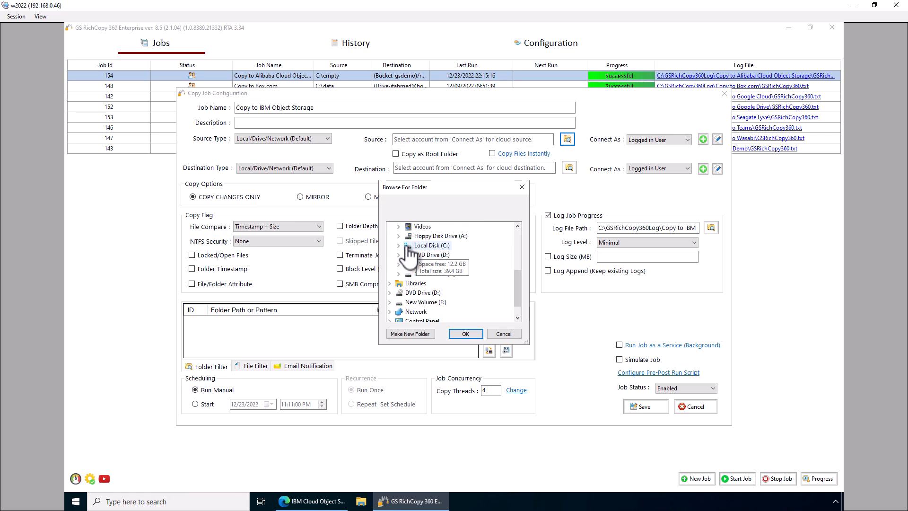
pyautogui.click(398, 245)
pyautogui.scroll(-3, 454, 281)
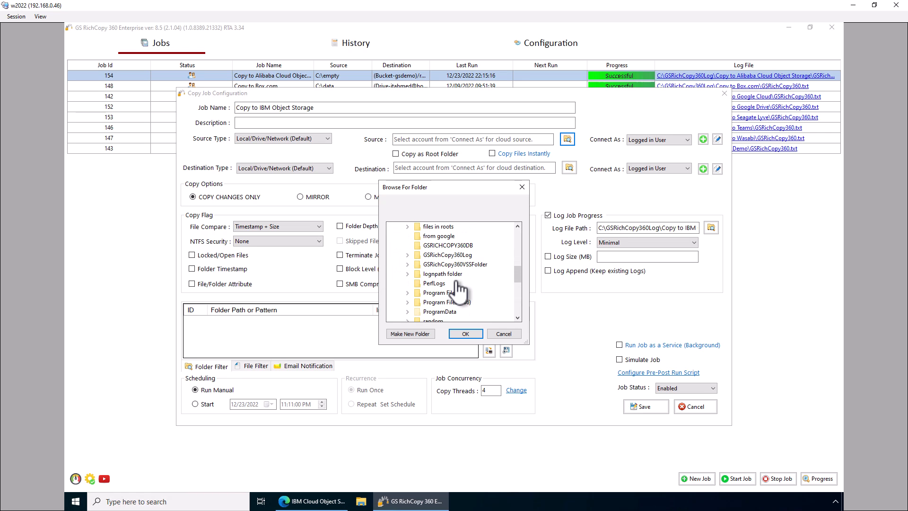
pyautogui.scroll(-1, 456, 284)
pyautogui.click(438, 292)
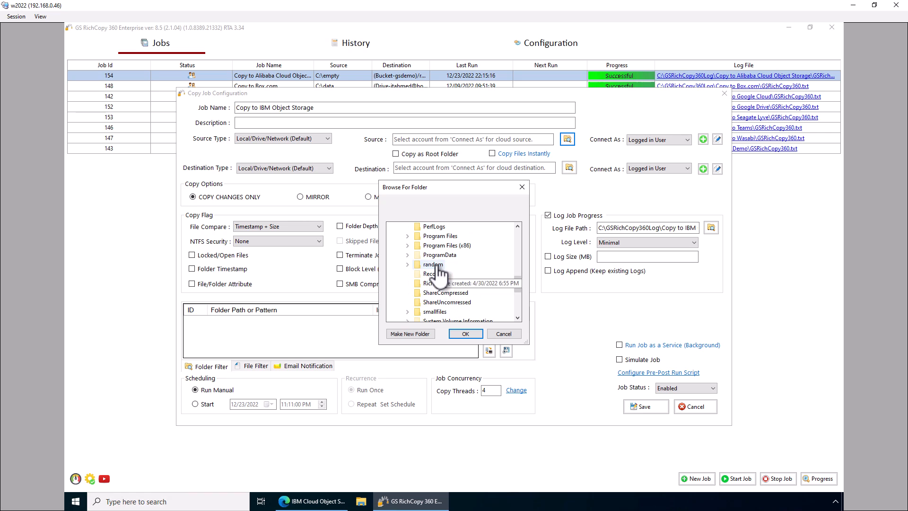
pyautogui.click(468, 333)
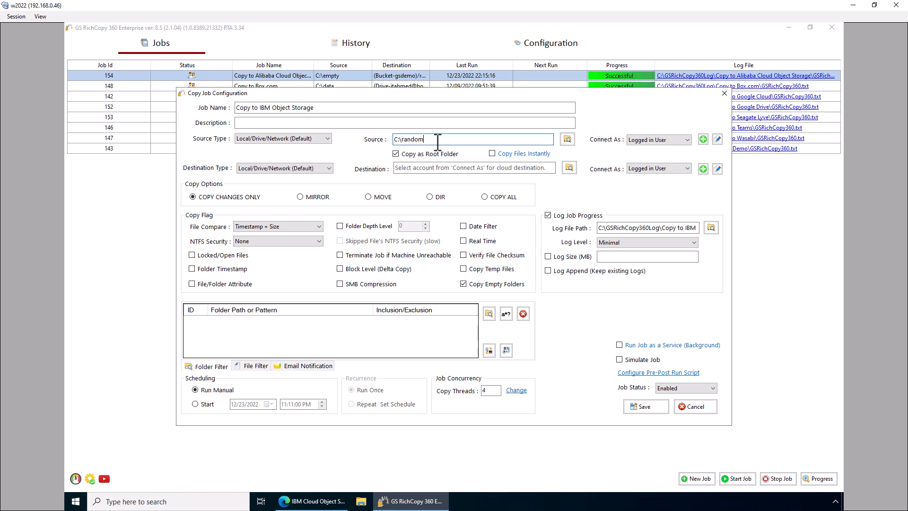
# - Enable Copy as Root Folder and Copy Files Instantly for the source folder
pyautogui.moveTo(424, 139); pyautogui.dragTo(404, 141)
pyautogui.click(396, 154)
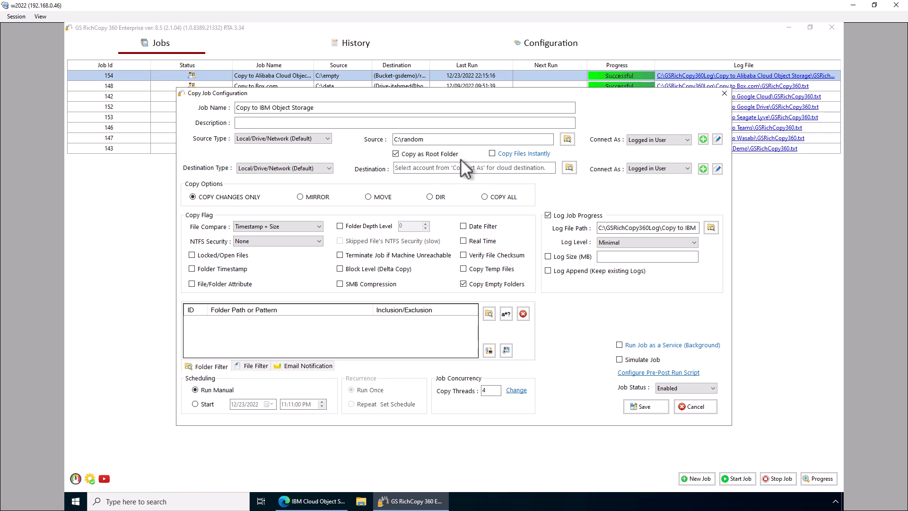
pyautogui.click(492, 154)
# - Set the destination type to S3 Compatible Storage and add a new destination account with the alias "IBM Cloud Bucket"
pyautogui.click(318, 171)
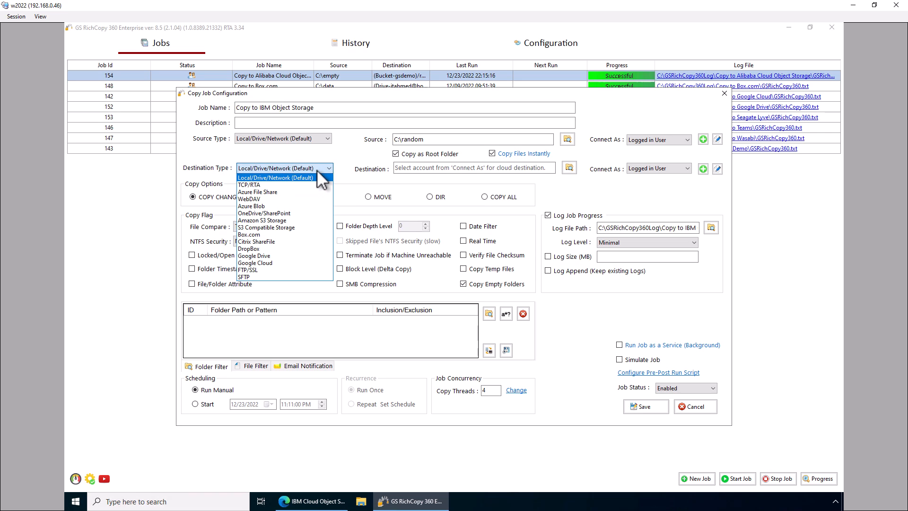
pyautogui.click(285, 226)
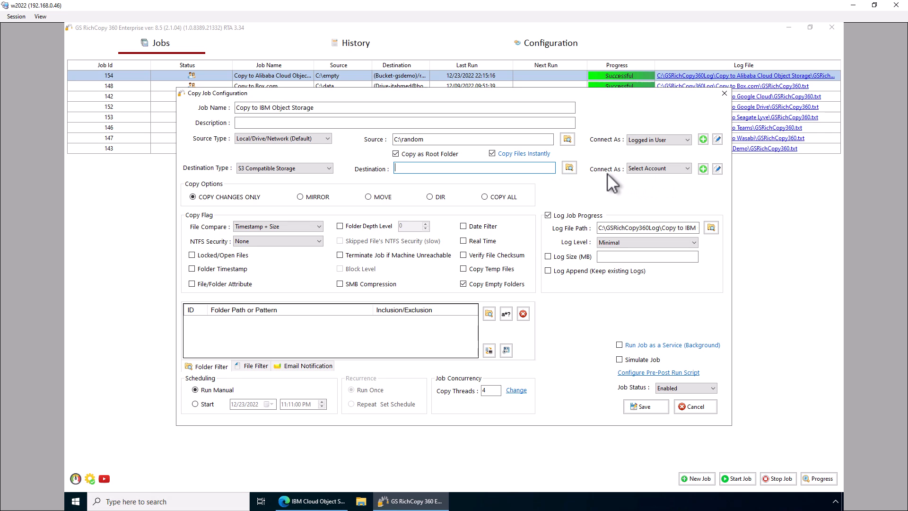
pyautogui.click(702, 169)
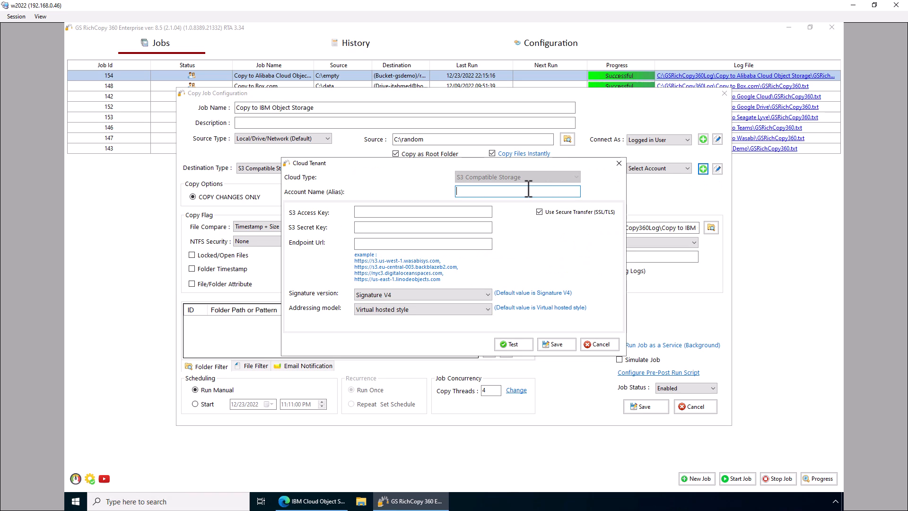
pyautogui.write('IBM Cloud Bucket')
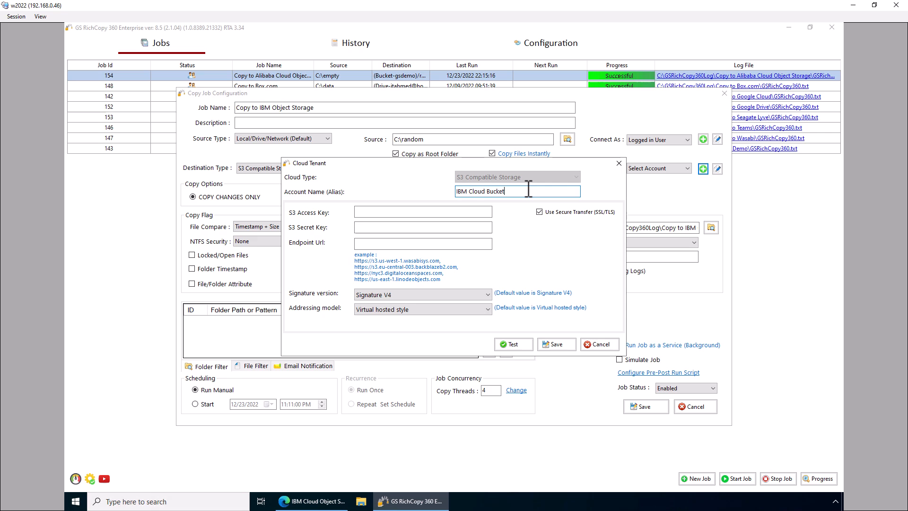
# - Paste the S3 access key and the S3 secret key into the new cloud account
pyautogui.click(429, 212)
pyautogui.hotkey('ctrl', 'v')
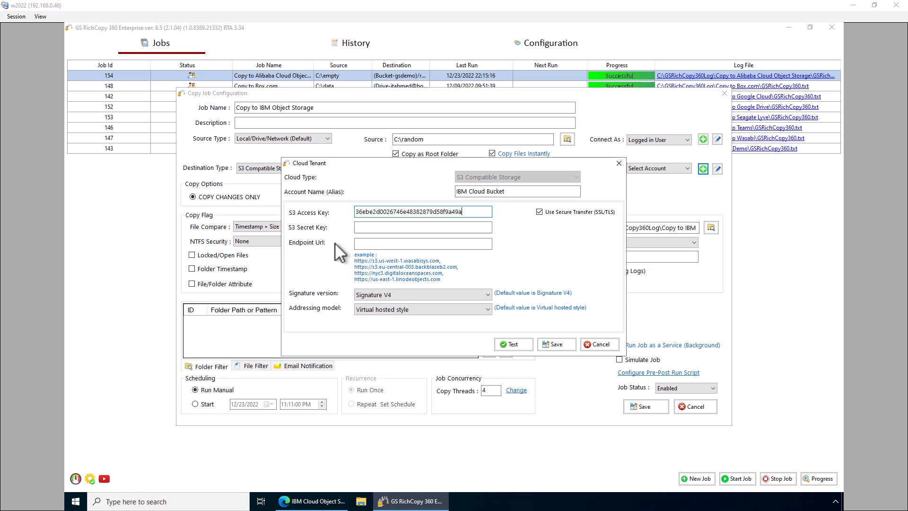
pyautogui.click(364, 227)
pyautogui.hotkey('ctrl', 'v')
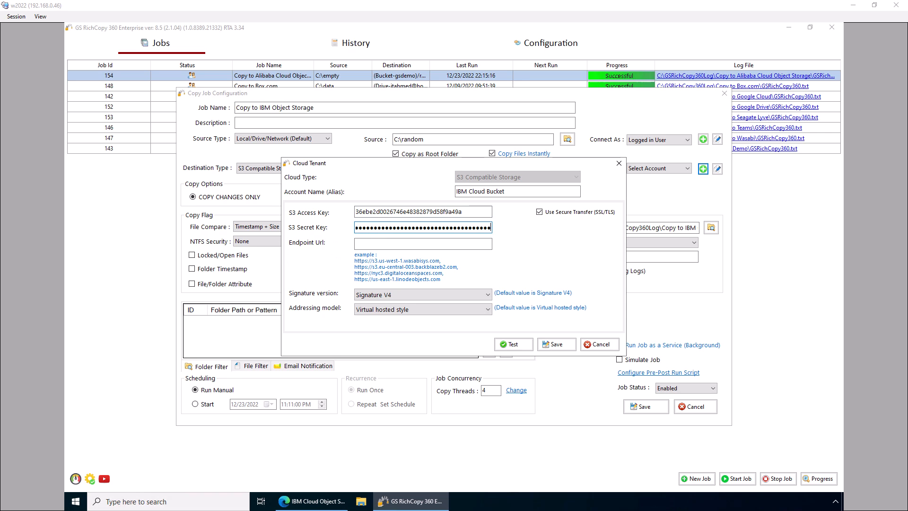
pyautogui.click(416, 244)
pyautogui.write('https://s3.us-east.cloud-object-storage.appdomain.cloud')
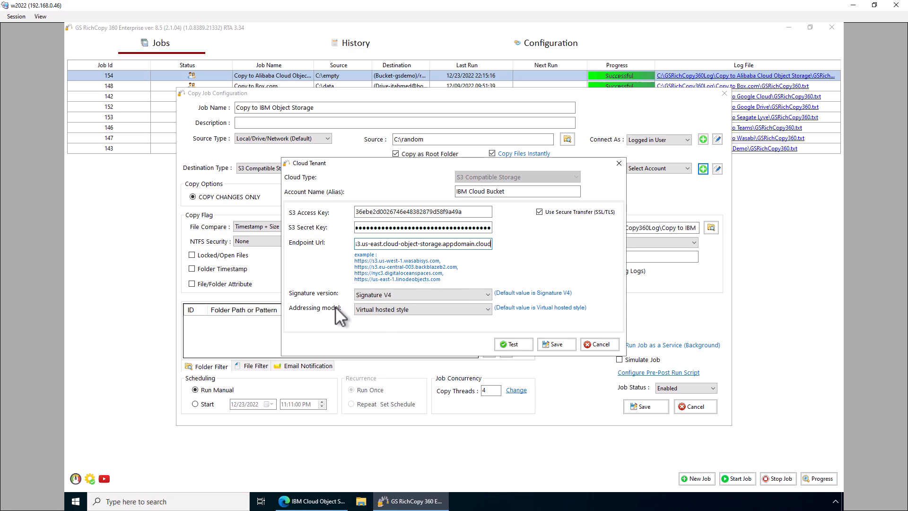
pyautogui.click(376, 308)
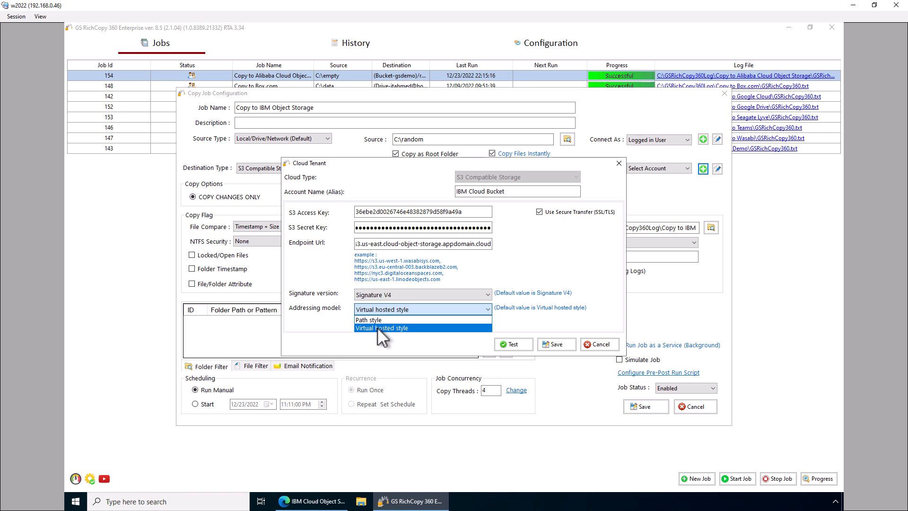
pyautogui.click(376, 328)
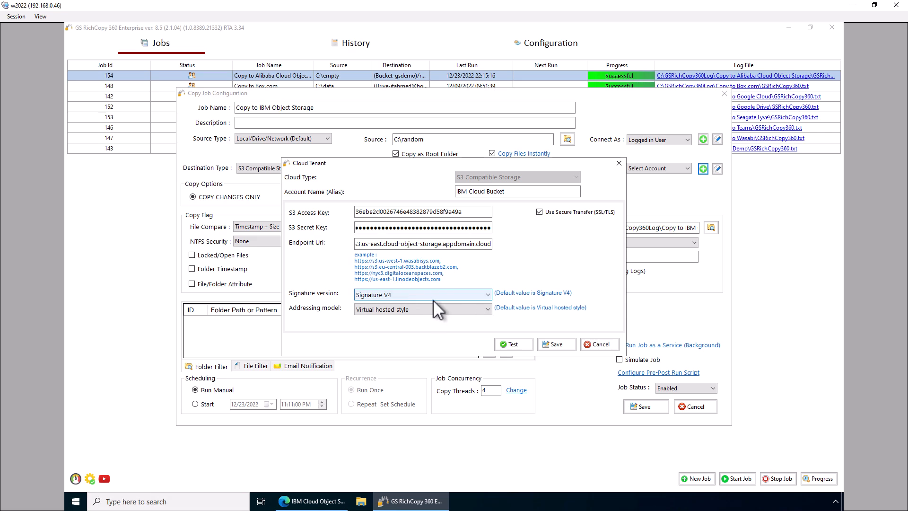
# - Test the IBM Cloud Bucket account's connection and save the account
pyautogui.click(512, 343)
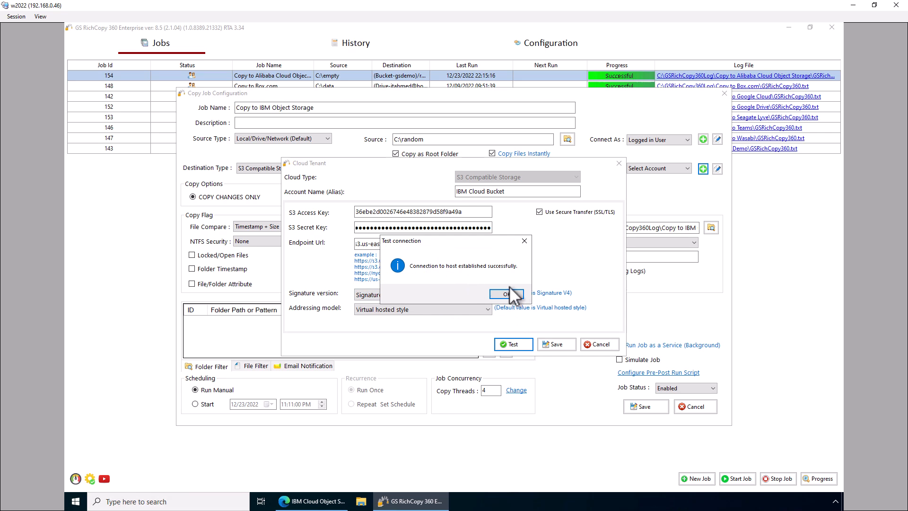
pyautogui.click(505, 294)
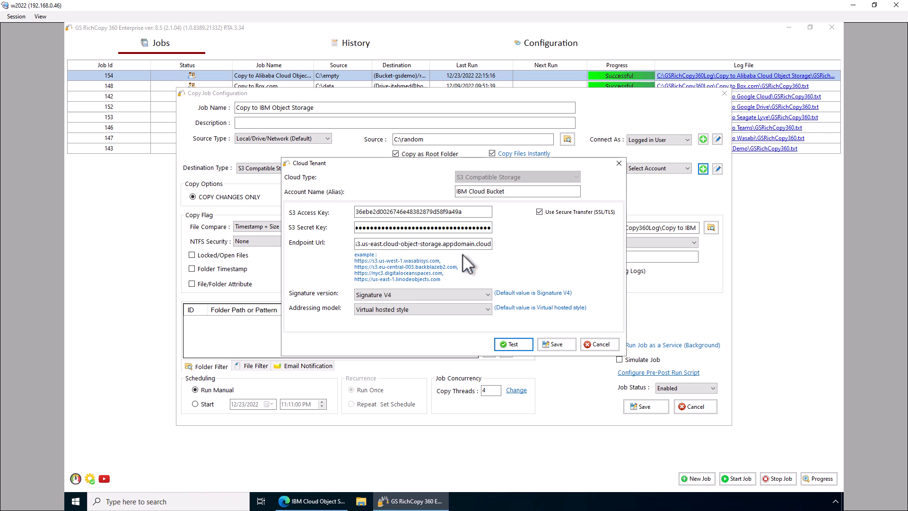
pyautogui.click(562, 344)
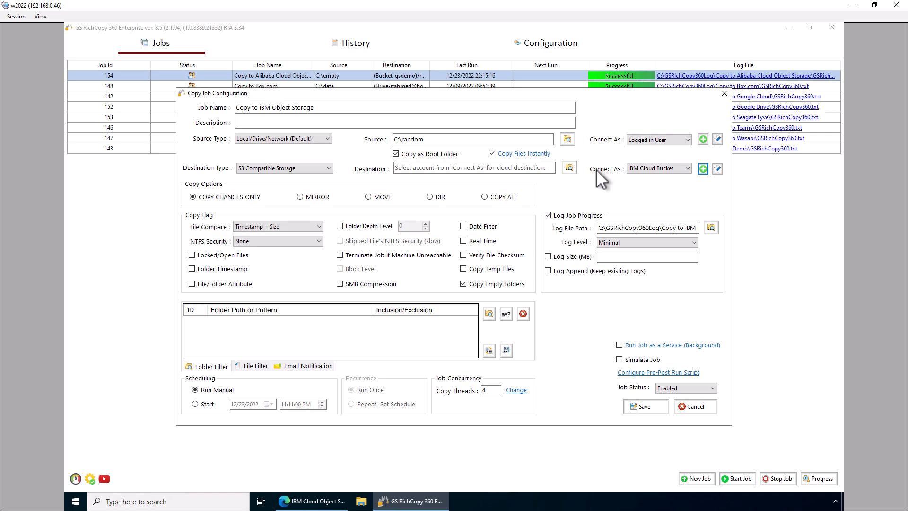
# - Choose the bucket gsdemobucket as the job's destination folder
pyautogui.click(569, 168)
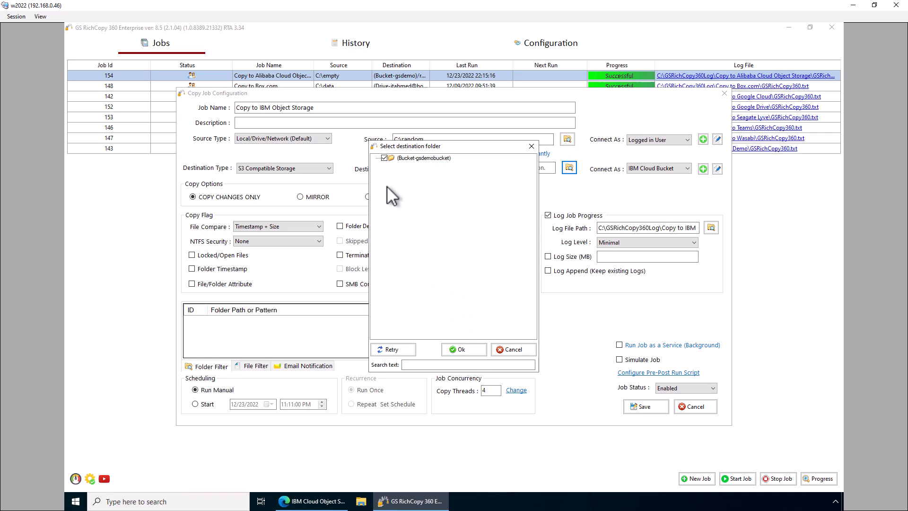
pyautogui.click(459, 349)
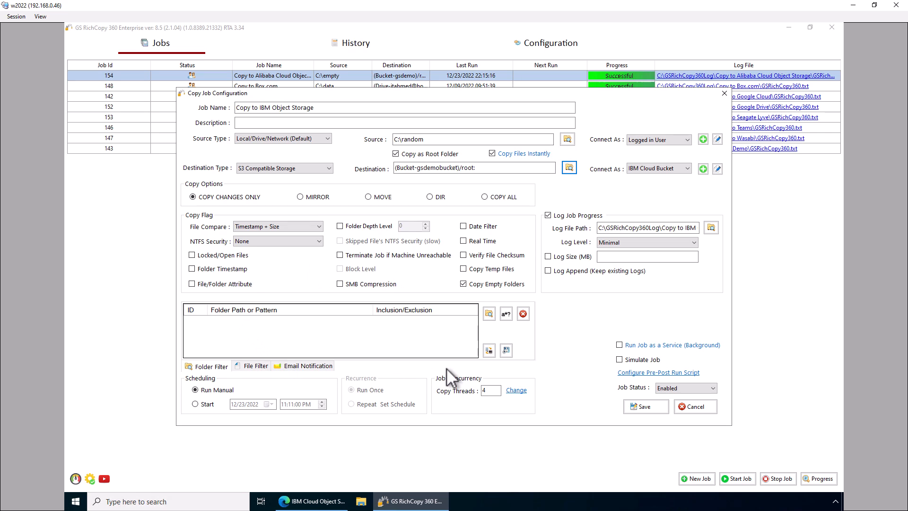
# - Switch the job from manual running to a scheduled start with Repeat recurrence
pyautogui.click(196, 404)
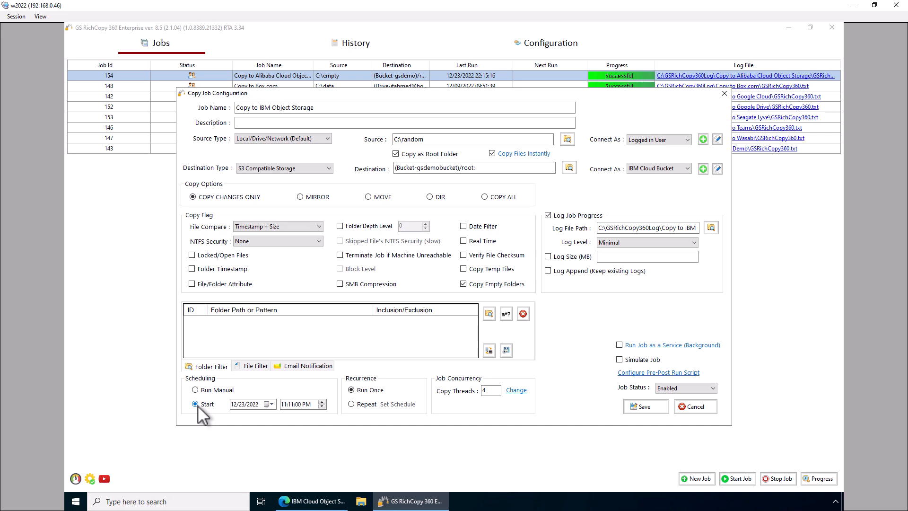
pyautogui.click(350, 404)
# - Try a recurrence schedule that repeats every 5 minutes with a weekly pattern, and discard it
pyautogui.click(390, 405)
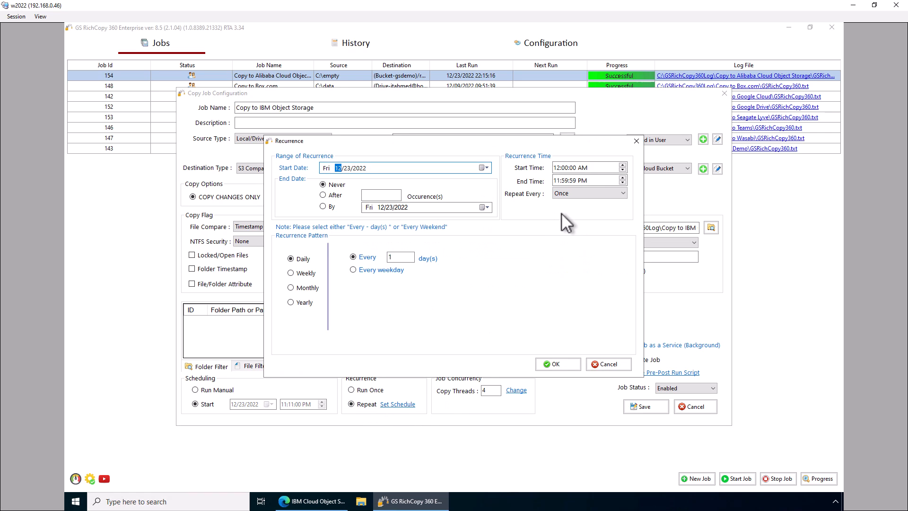
pyautogui.click(585, 192)
pyautogui.click(581, 229)
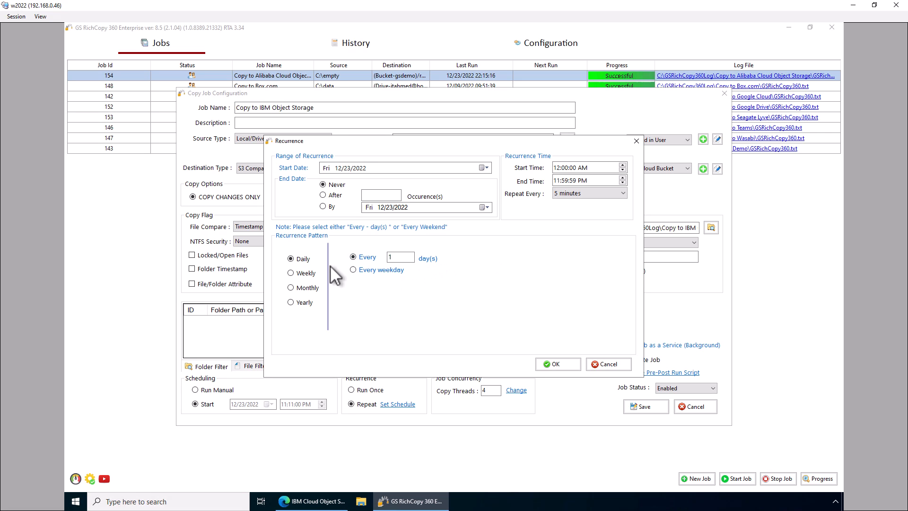
pyautogui.click(291, 273)
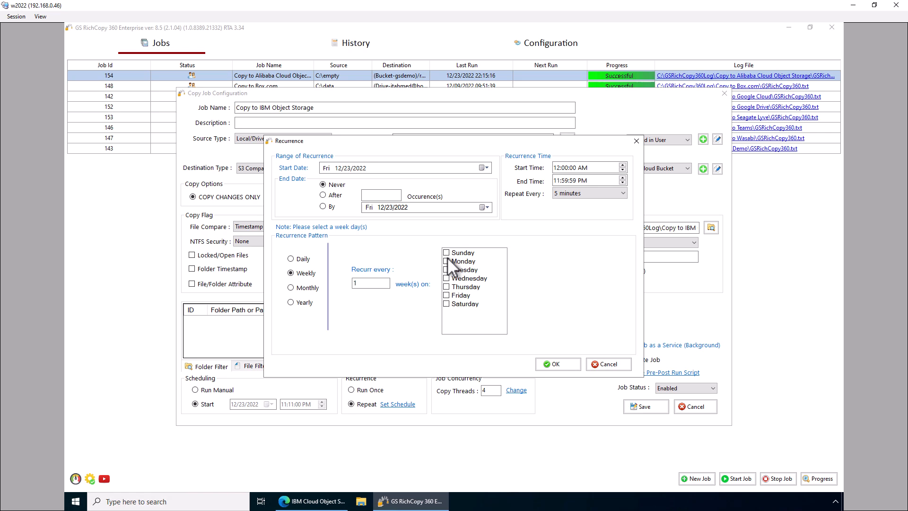
pyautogui.click(602, 364)
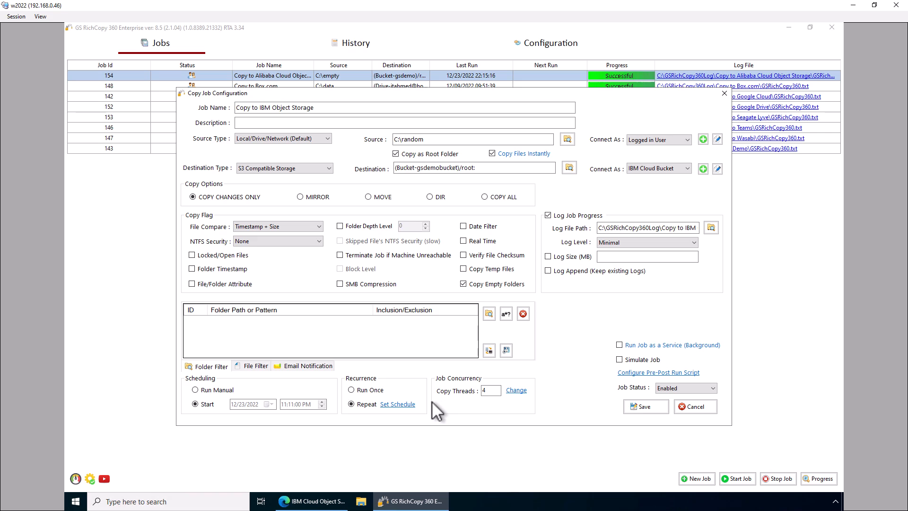
pyautogui.moveTo(634, 346)
pyautogui.moveTo(528, 258)
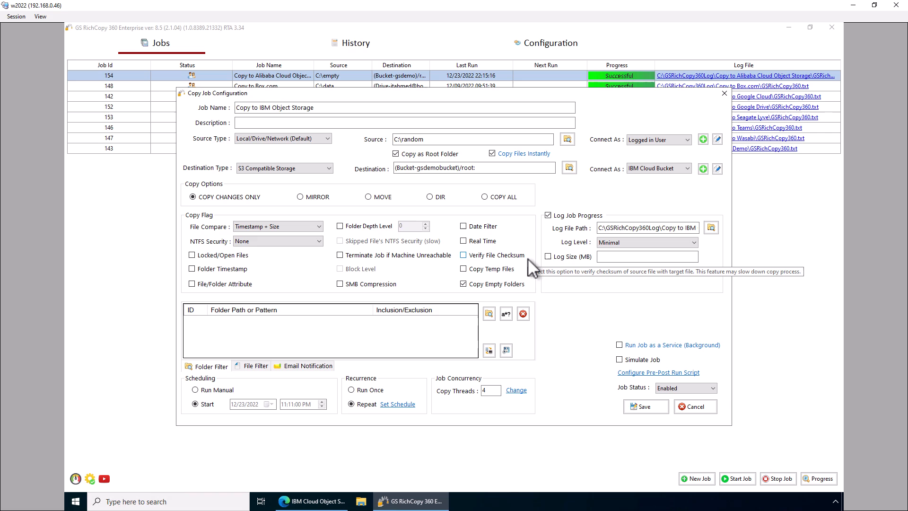
# - Set the job's scheduling back to manual running, and view the copy thread configuration without changing it
pyautogui.click(195, 389)
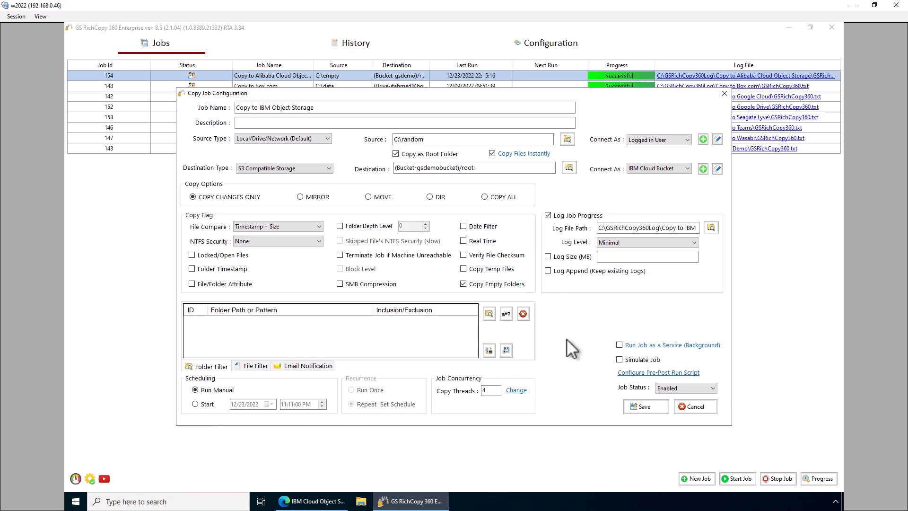
pyautogui.doubleClick(490, 391)
pyautogui.click(514, 391)
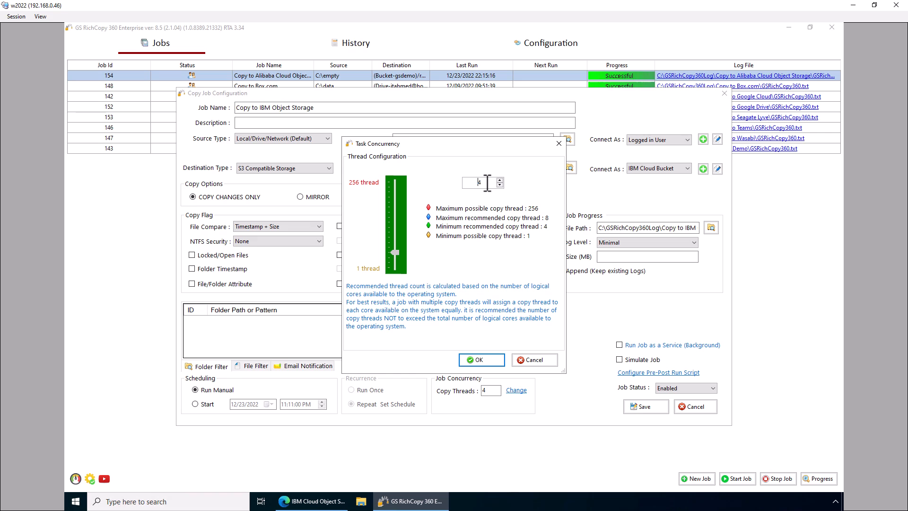
pyautogui.click(544, 360)
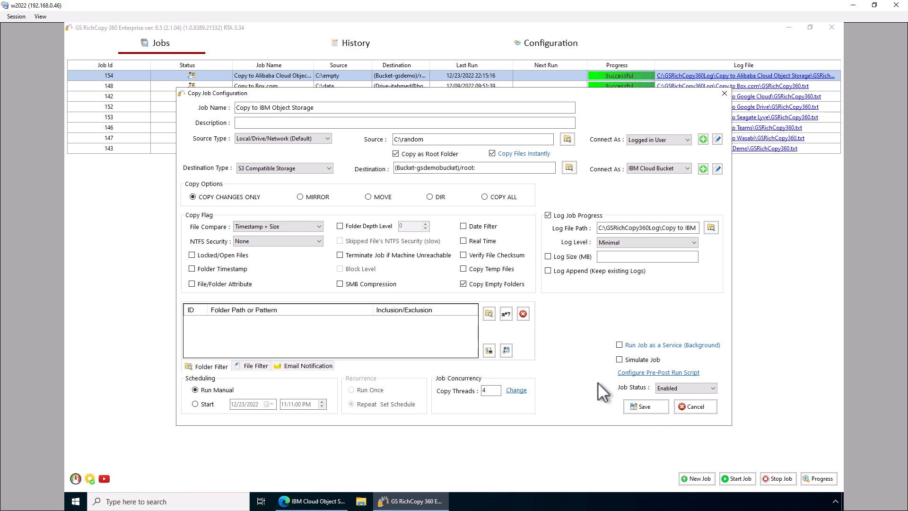
# - Save the Copy to IBM Object Storage job
pyautogui.moveTo(491, 394); pyautogui.dragTo(451, 396)
pyautogui.click(652, 410)
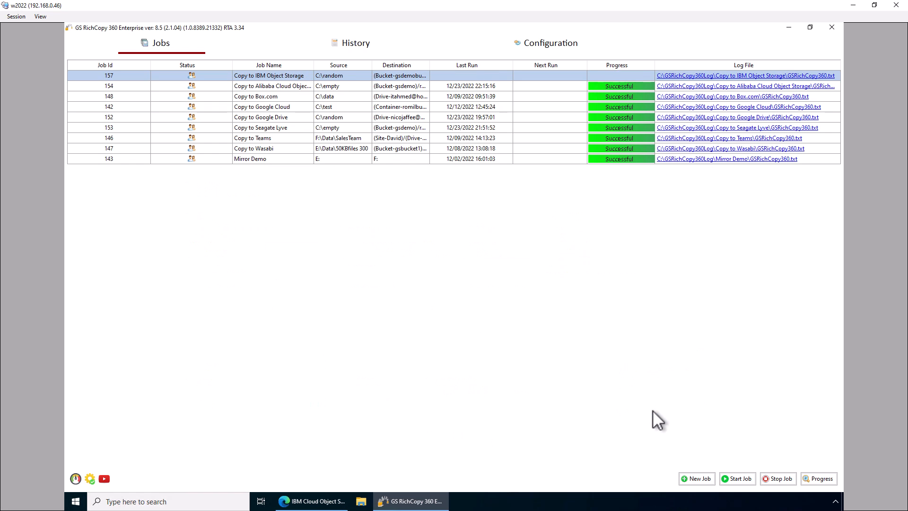
# - Start the Copy to IBM Object Storage job, view its run details, and close them
pyautogui.rightClick(299, 75)
pyautogui.click(316, 98)
pyautogui.click(623, 76)
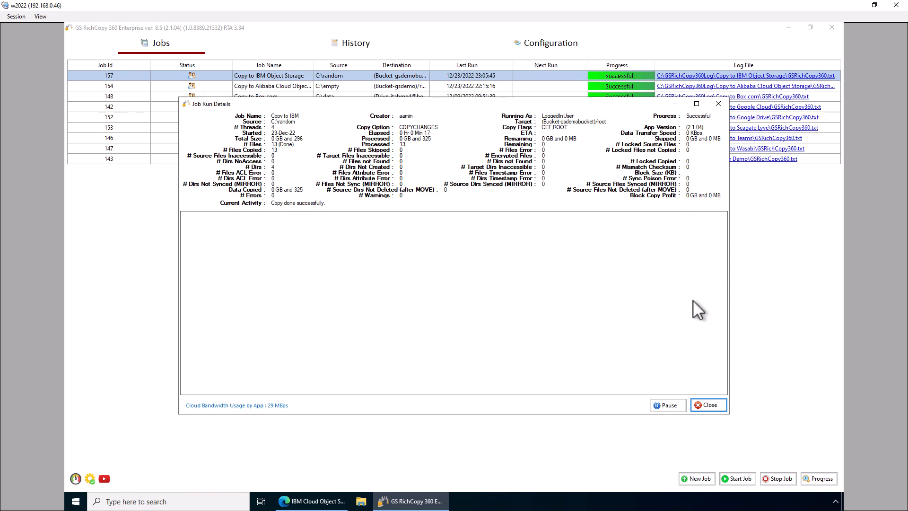
pyautogui.click(708, 405)
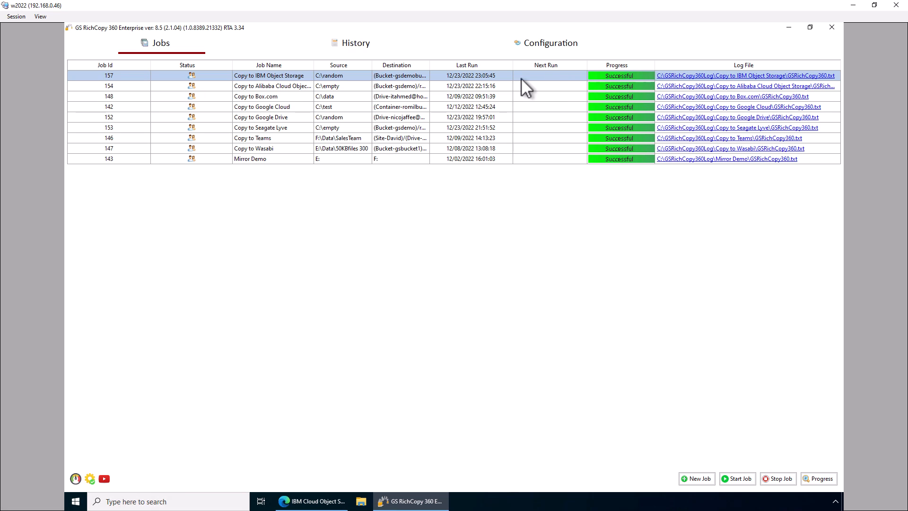
# - Open the log file of the Copy to IBM Object Storage job, examine its Warnings and Errors sections, and close it
pyautogui.click(683, 77)
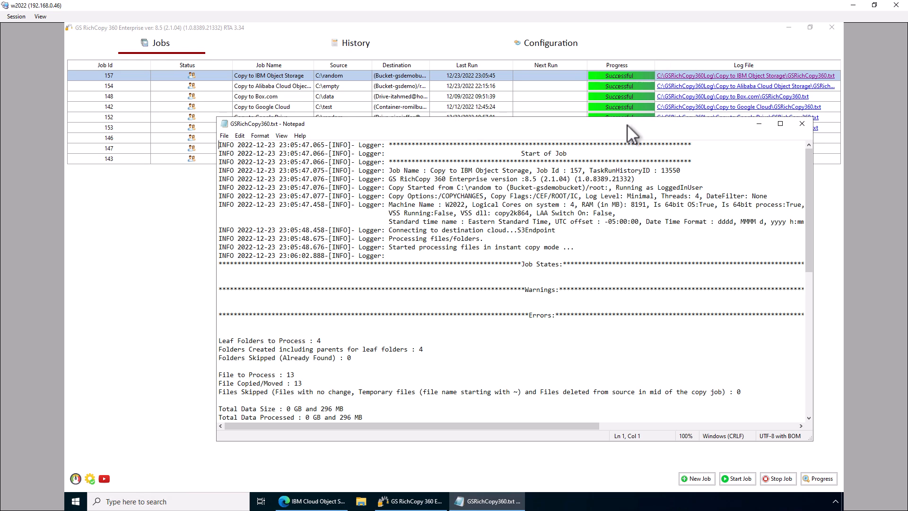
pyautogui.moveTo(563, 315); pyautogui.dragTo(220, 322)
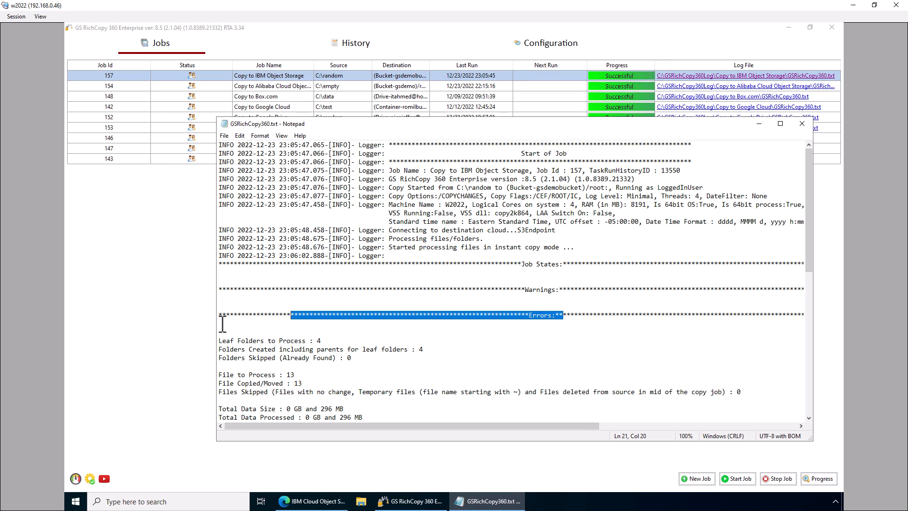
pyautogui.click(222, 331)
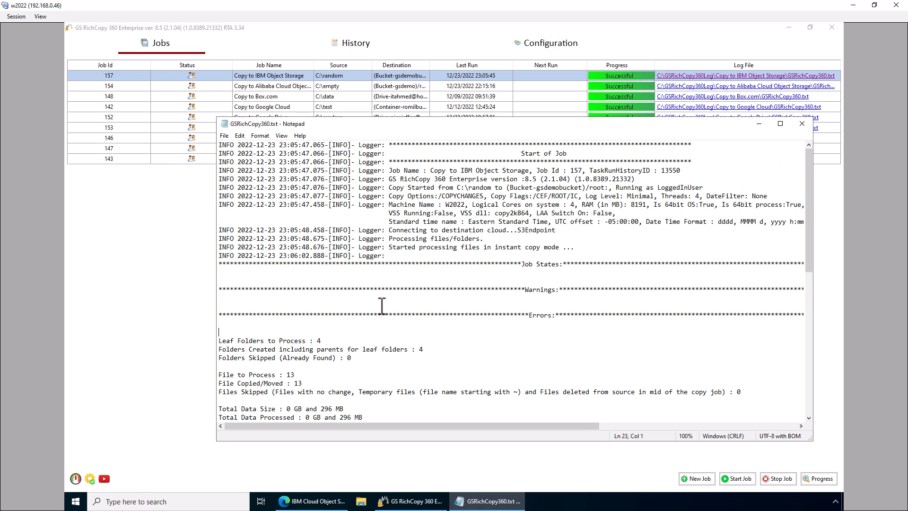
pyautogui.click(225, 324)
pyautogui.click(801, 124)
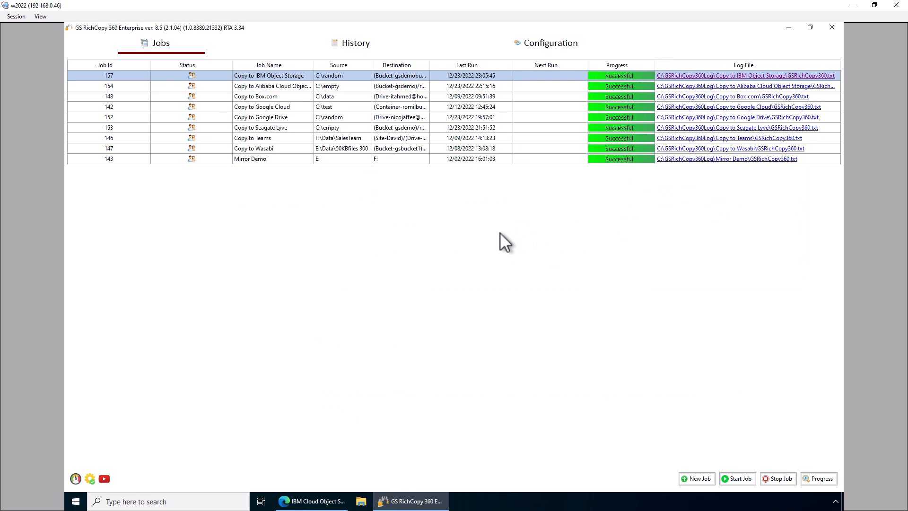